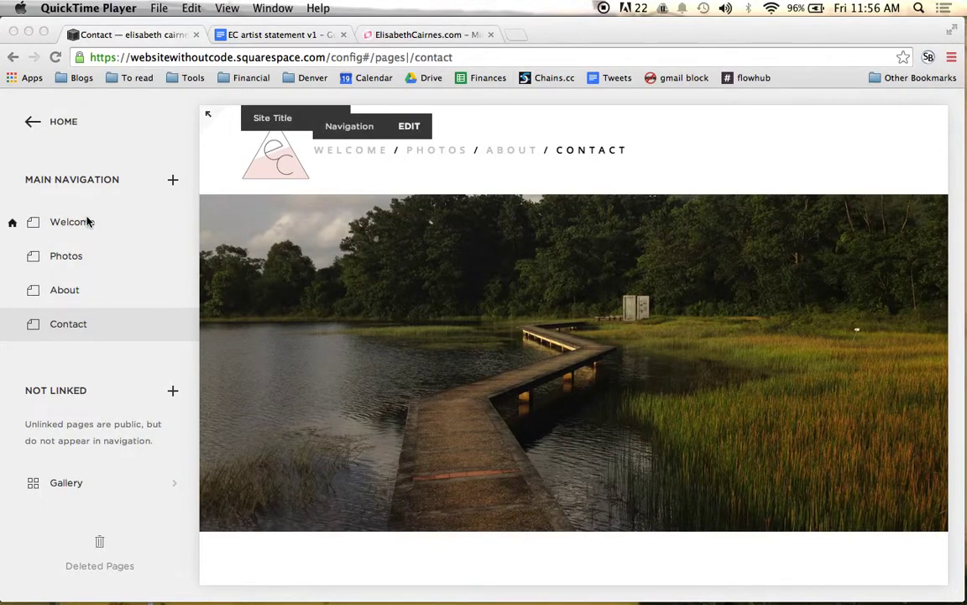
- Open the Welcome page and scroll down to its headings and artist bio text
left_click(54, 222)
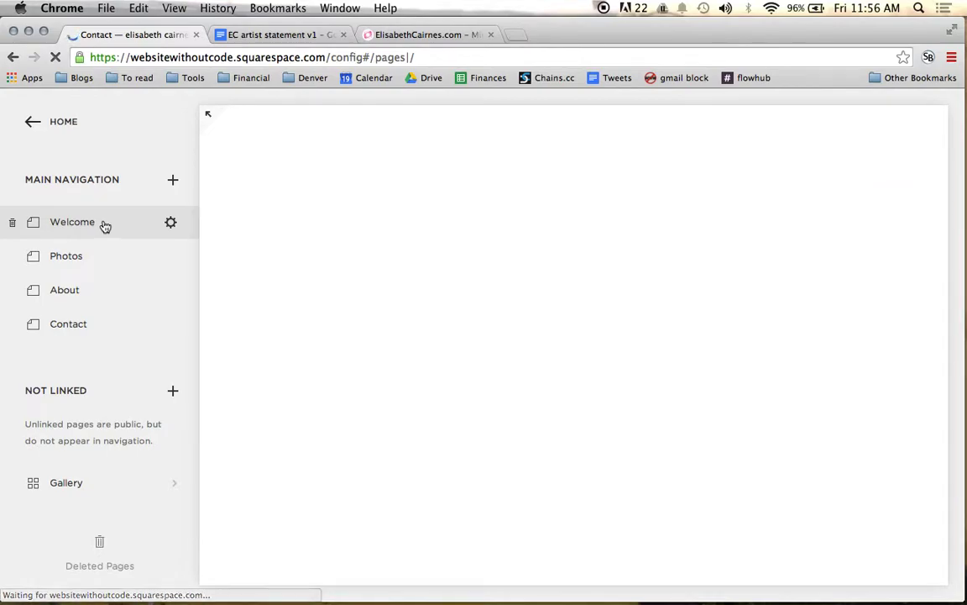
scroll(292, 275, "down", 5)
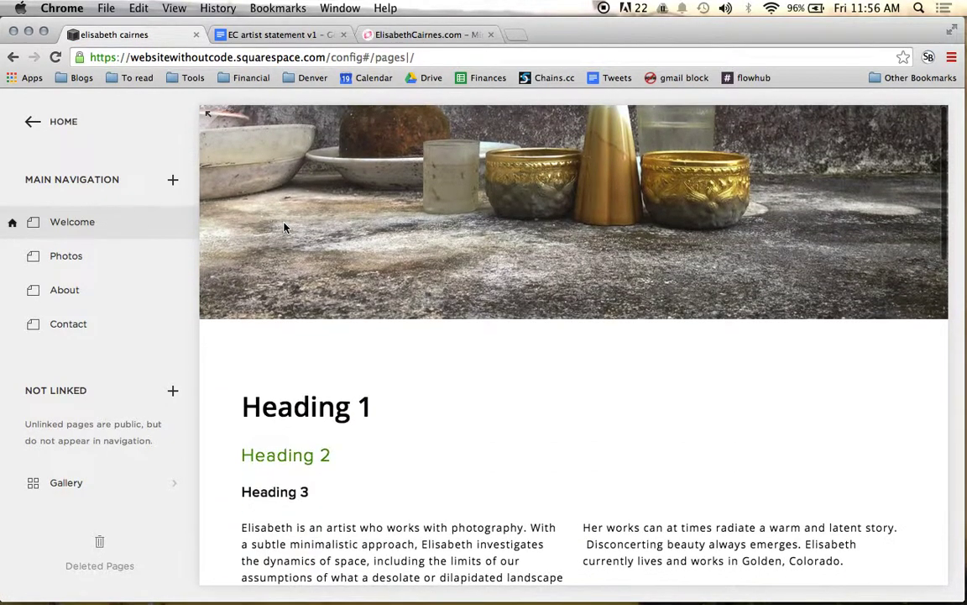
- Delete the Heading 1 block and both the right-hand and left-hand text blocks
left_click(349, 259)
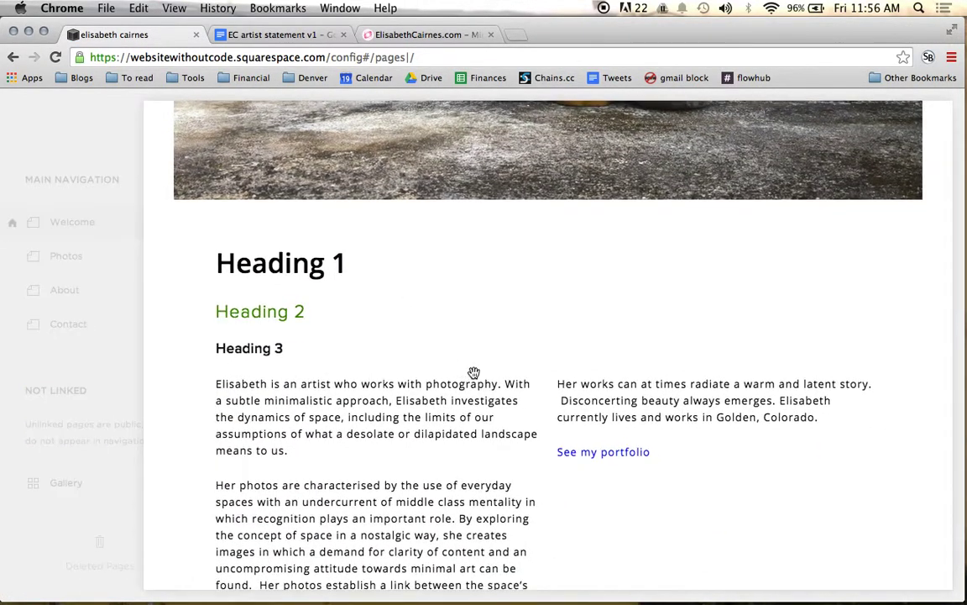
left_click(322, 254)
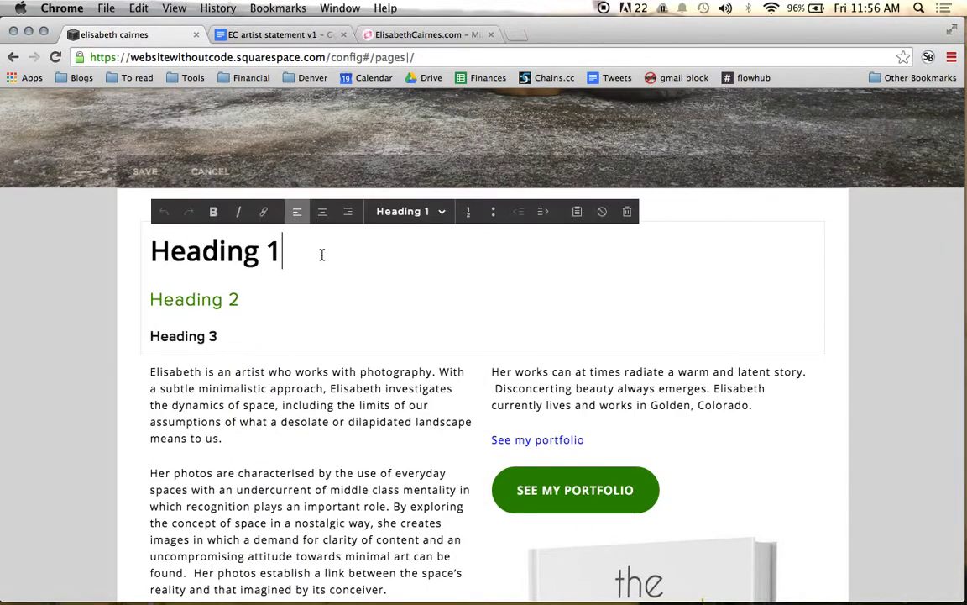
left_click(626, 212)
left_click(686, 252)
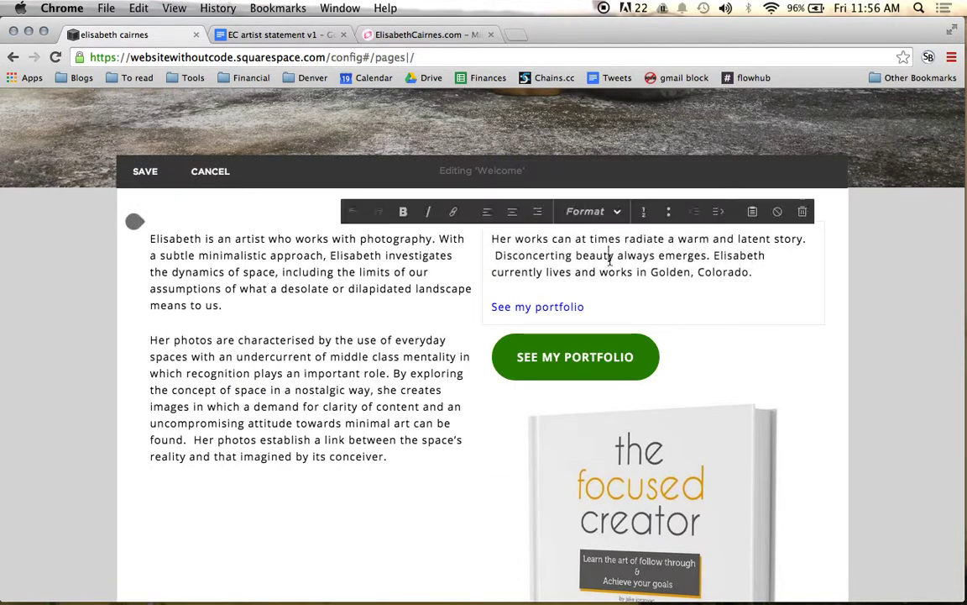
left_click(803, 215)
left_click(771, 244)
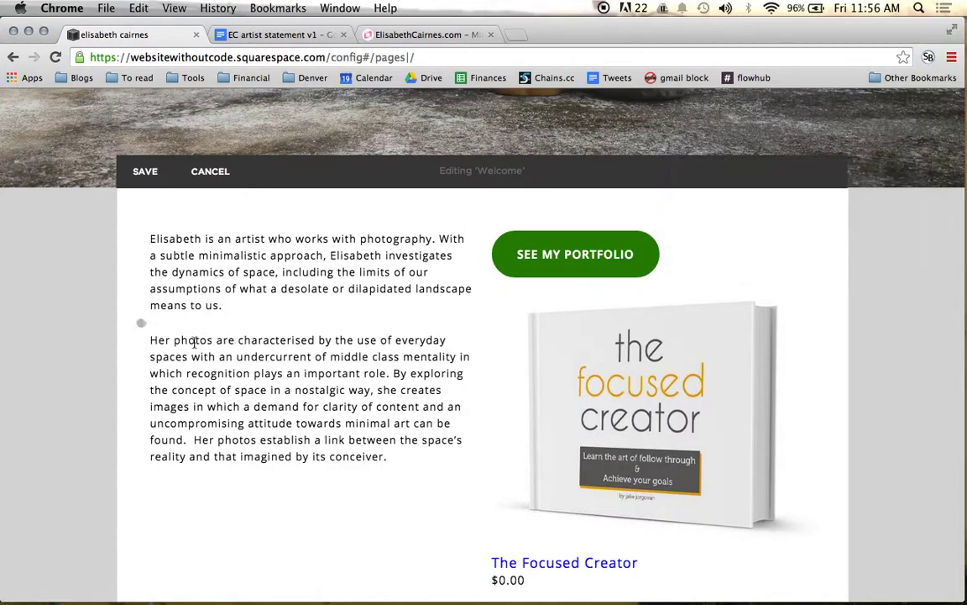
left_click(613, 212)
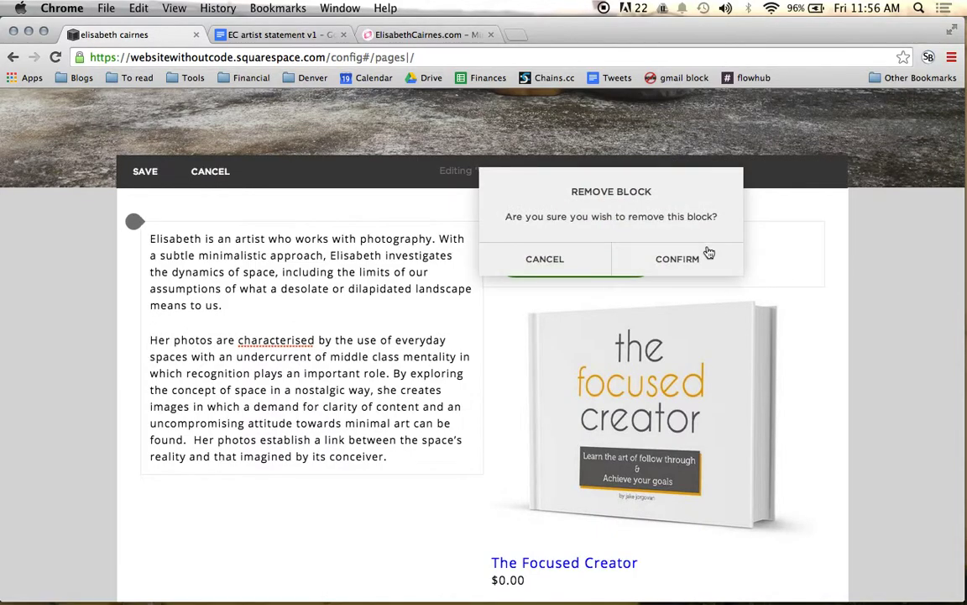
left_click(707, 252)
- Drag the SEE MY PORTFOLIO button, Focused Creator product and line blocks to the trash
left_click_drag(359, 243, 483, 565)
left_click_drag(503, 370, 329, 313)
left_click_drag(234, 379, 483, 565)
left_click_drag(209, 417, 485, 578)
left_click(153, 410)
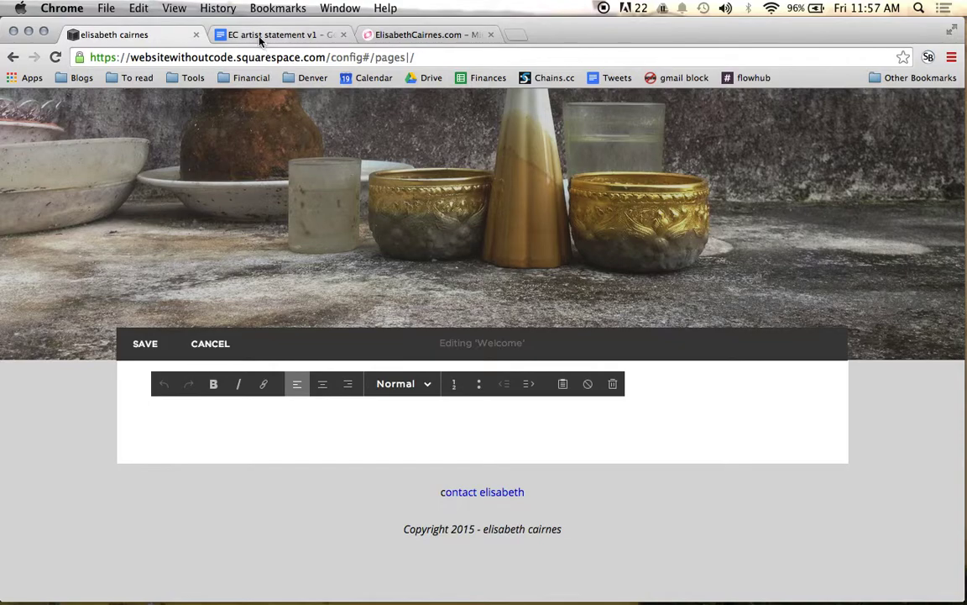
left_click(438, 39)
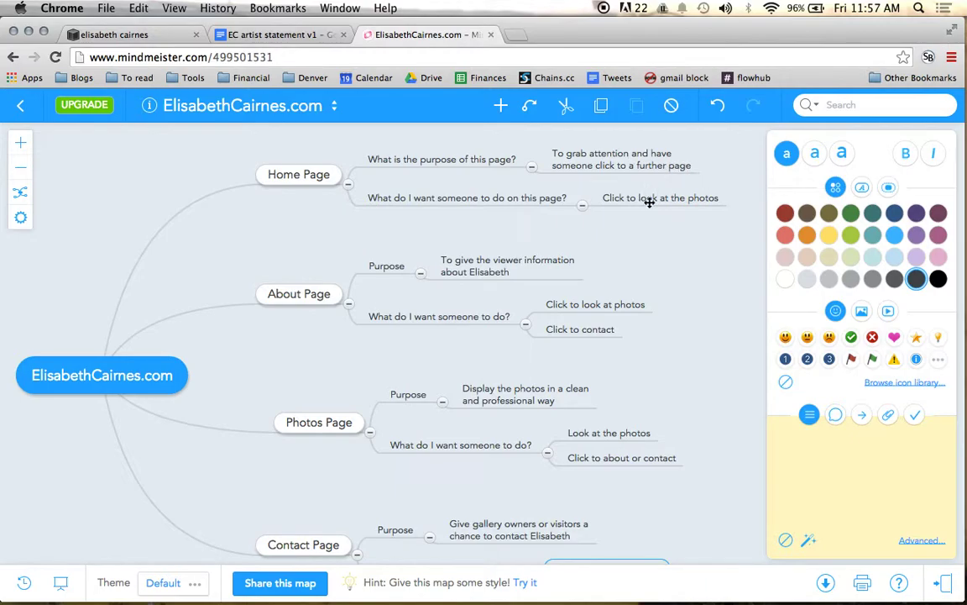
- Select the artist statement's first paragraph in Google Docs, then return to Squarespace's empty text block
left_click(288, 47)
left_click_drag(245, 234, 661, 285)
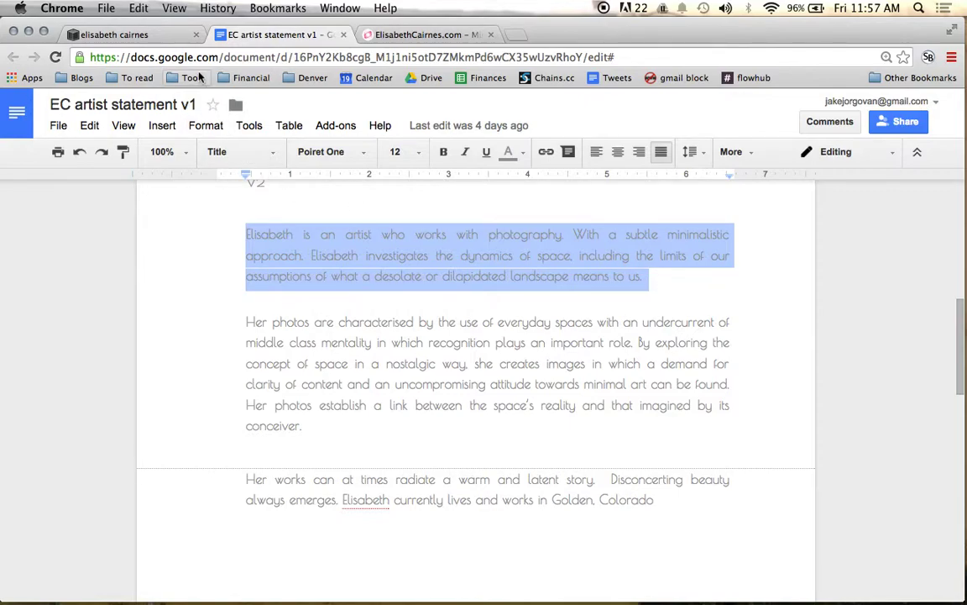
left_click(110, 34)
left_click(297, 411)
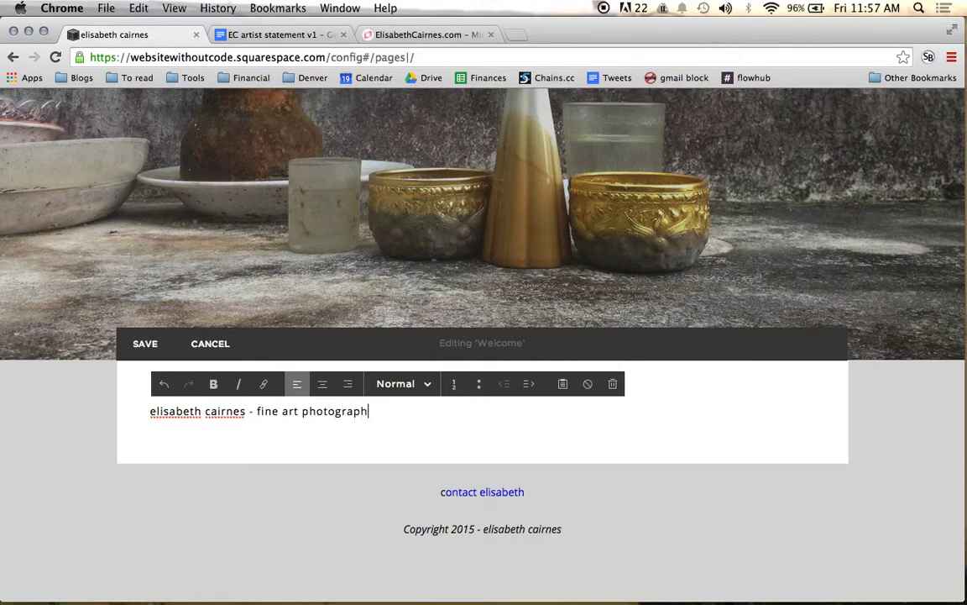
- Make the 'elisabeth cairnes - fine art photographer' title line a Heading 1
triple_click(349, 410)
left_click(428, 388)
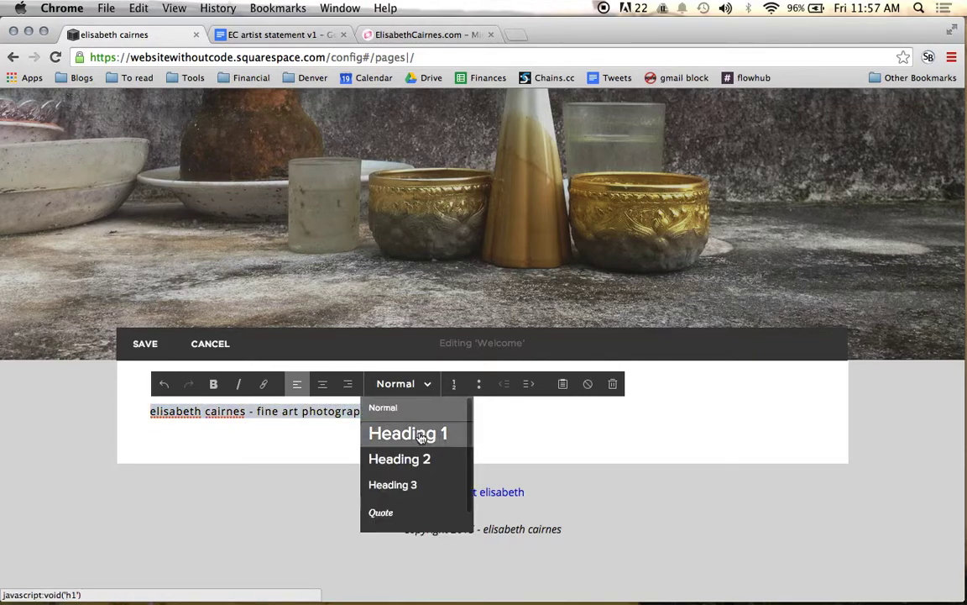
left_click(410, 431)
left_click(420, 430)
- Paste the statement's first paragraph below the heading and remove its formatting
left_click(756, 423)
key("Return")
type("Elisabeth is an artist who works with photography. With a subtle minimalistic approach, Elisabeth investigates the dynamics of space, including the limits of our assumptions of what a desolate or dilapidated landscape means to us.")
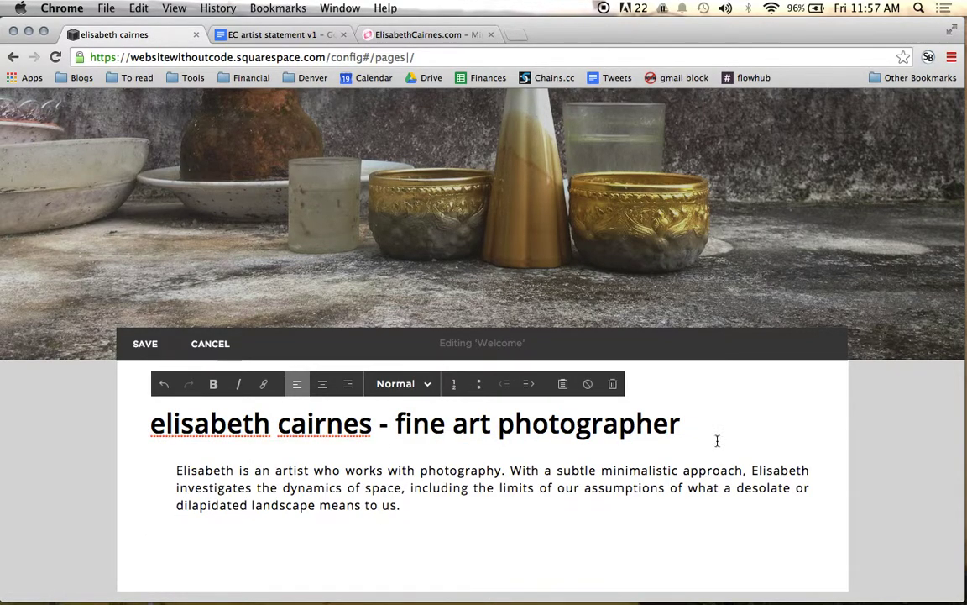
triple_click(155, 471)
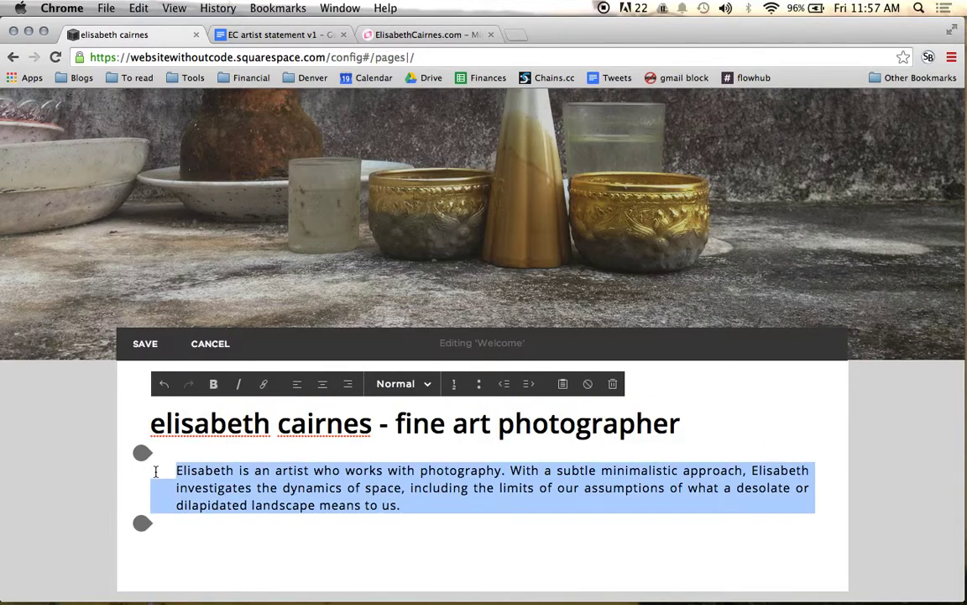
left_click(585, 386)
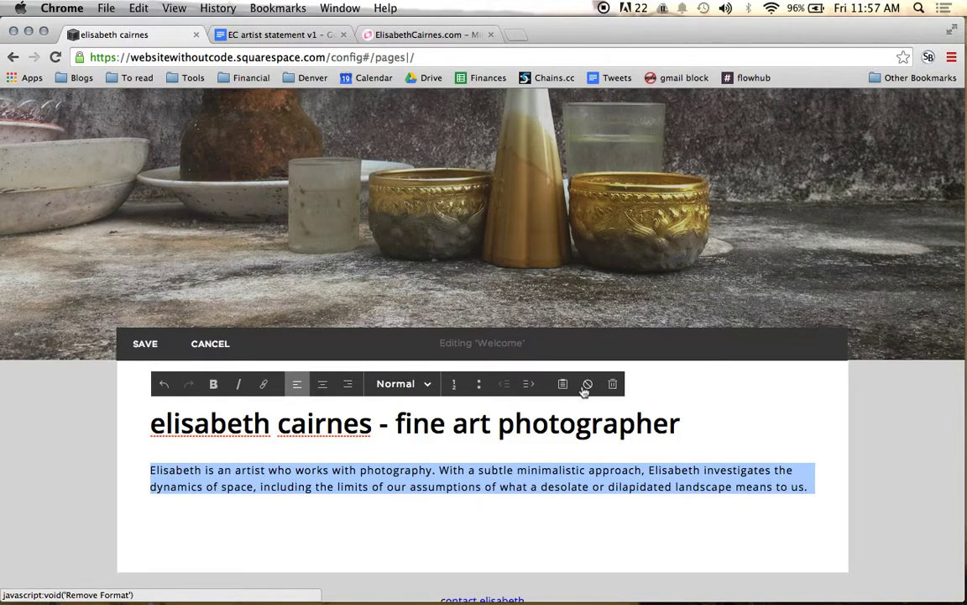
left_click(406, 470)
scroll(405, 473, "down", 1)
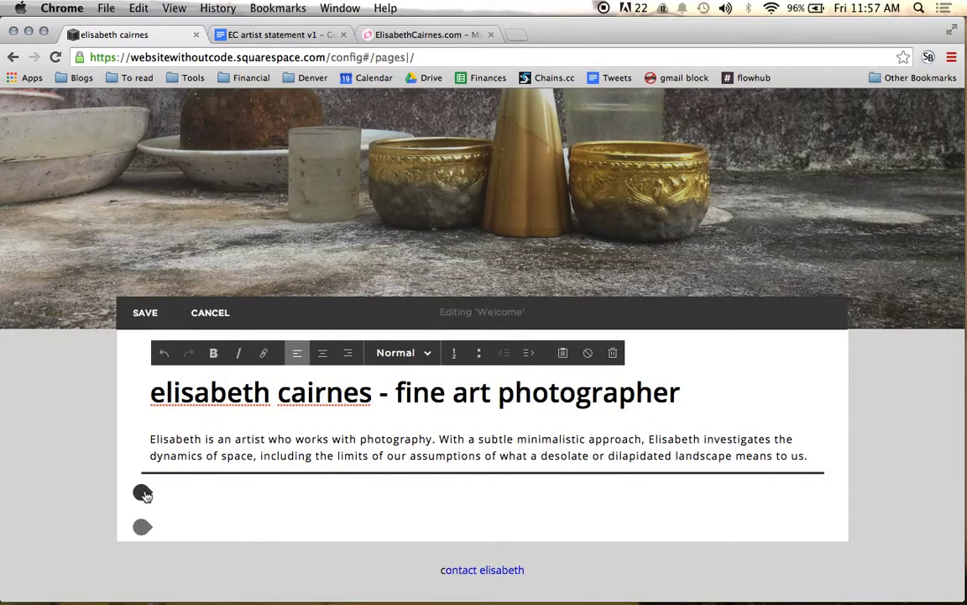
left_click(143, 494)
- Insert a button block labelled 'view elisabeth's photography' below the paragraph
scroll(318, 431, "down", 5)
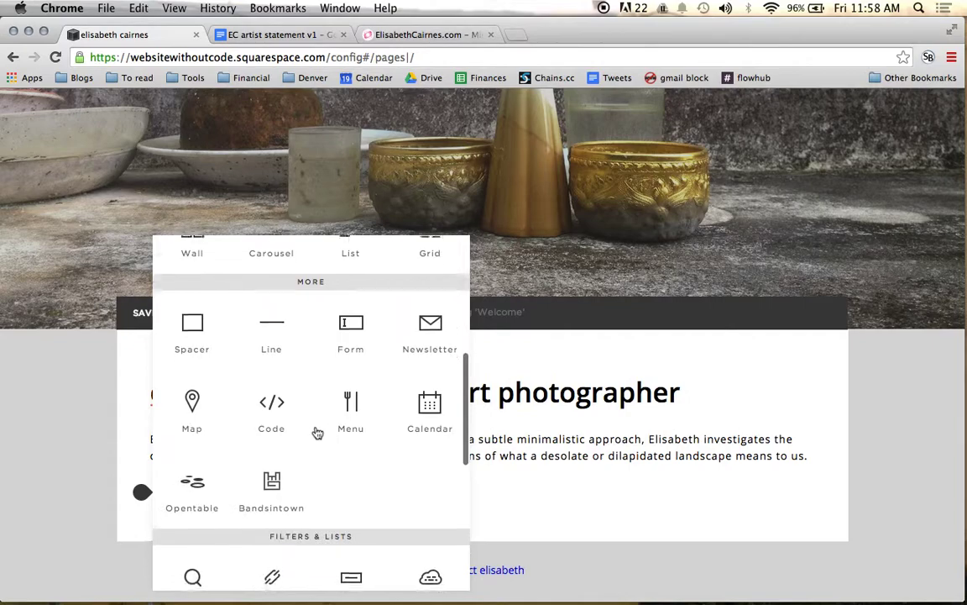
scroll(318, 432, "down", 3)
left_click(350, 438)
key("super+a")
type("Ve")
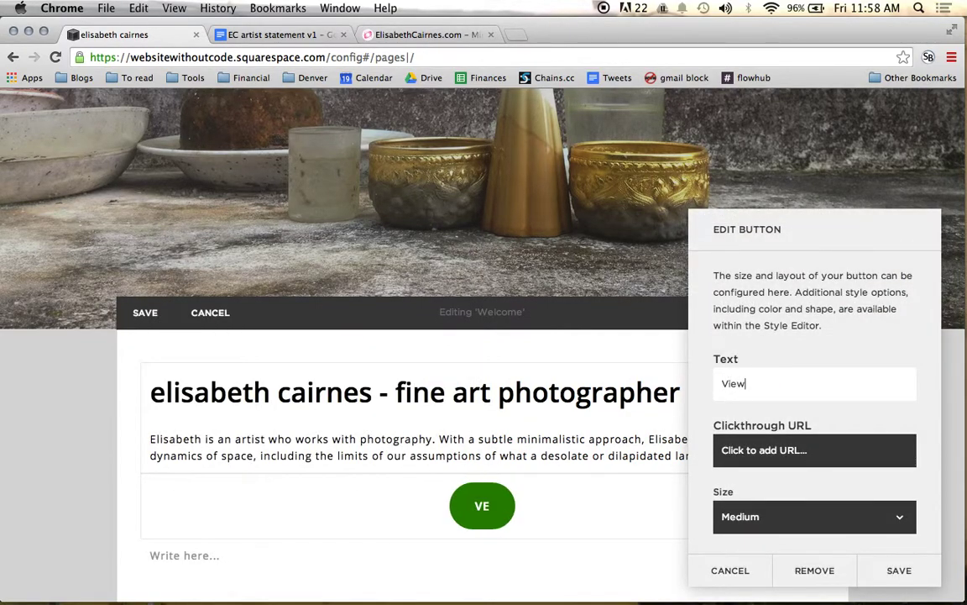
key("super+a")
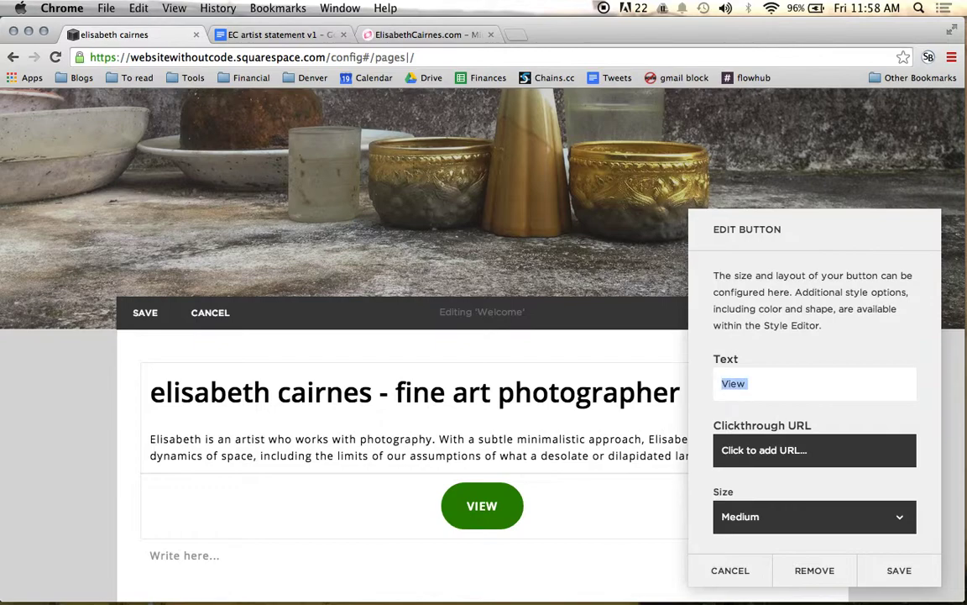
type("view elisabeth's photography")
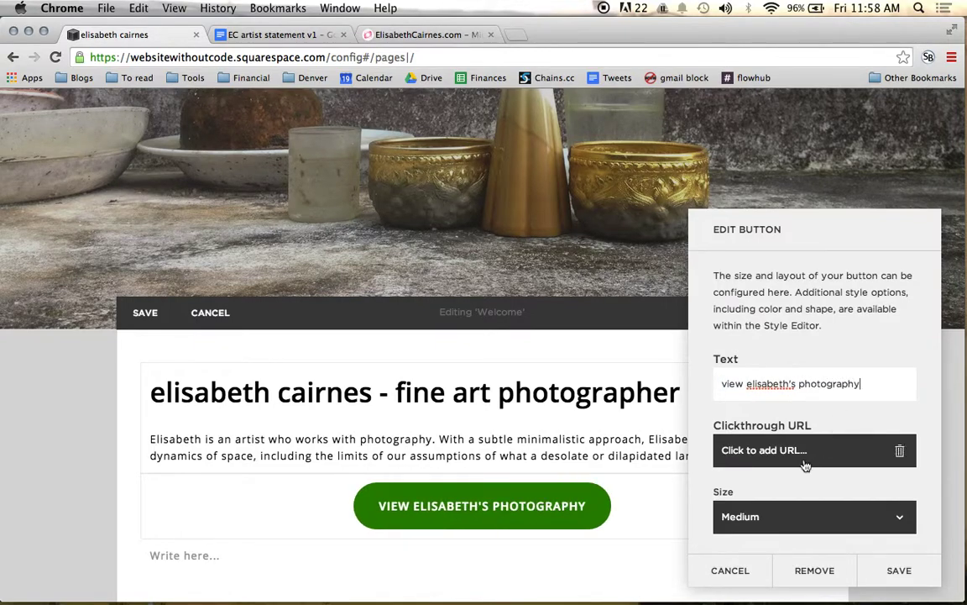
- Set the button's Clickthrough URL to the site's Photos page
left_click(802, 460)
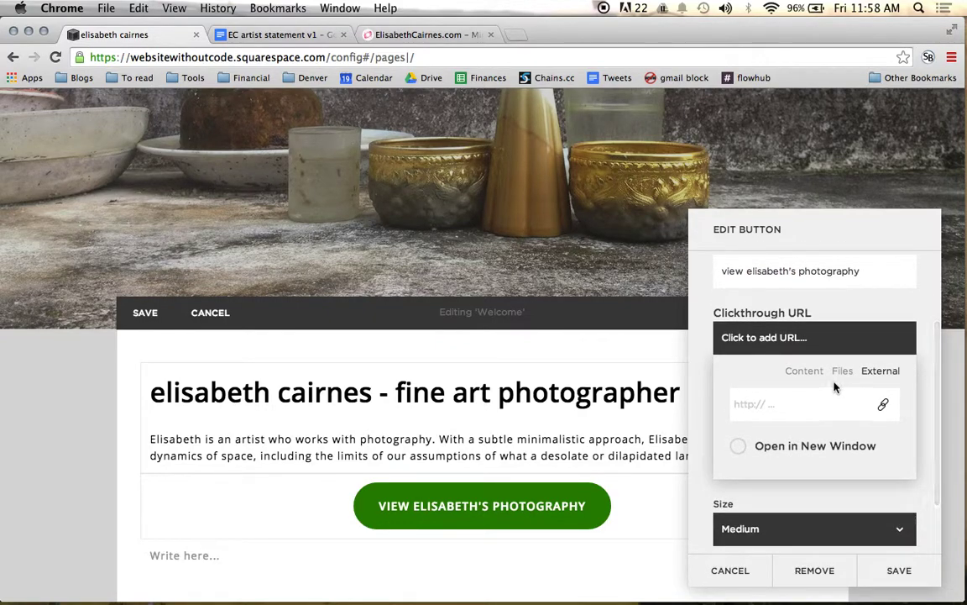
left_click(804, 372)
scroll(799, 405, "down", 5)
scroll(793, 420, "down", 2)
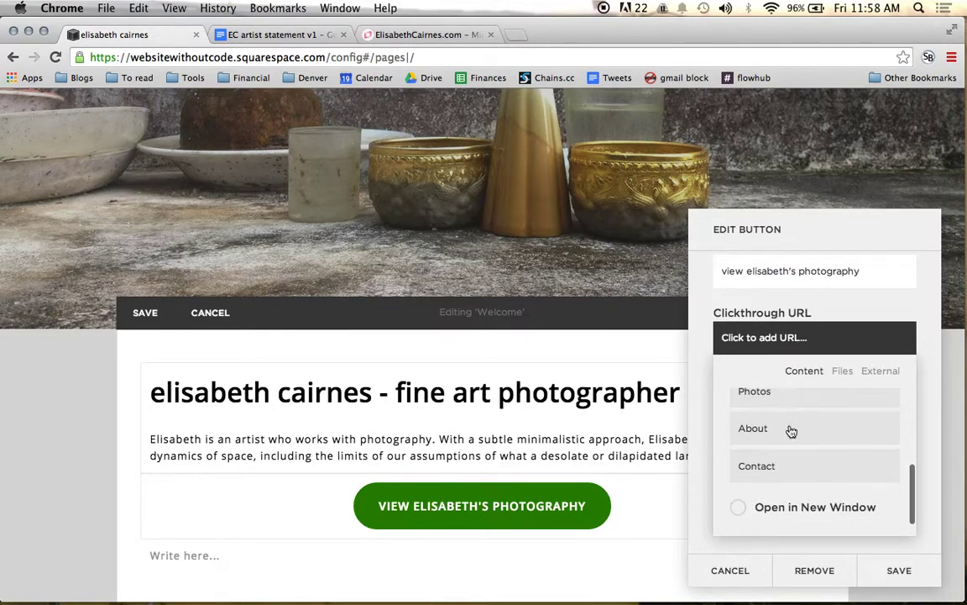
scroll(784, 441, "up", 2)
left_click(780, 432)
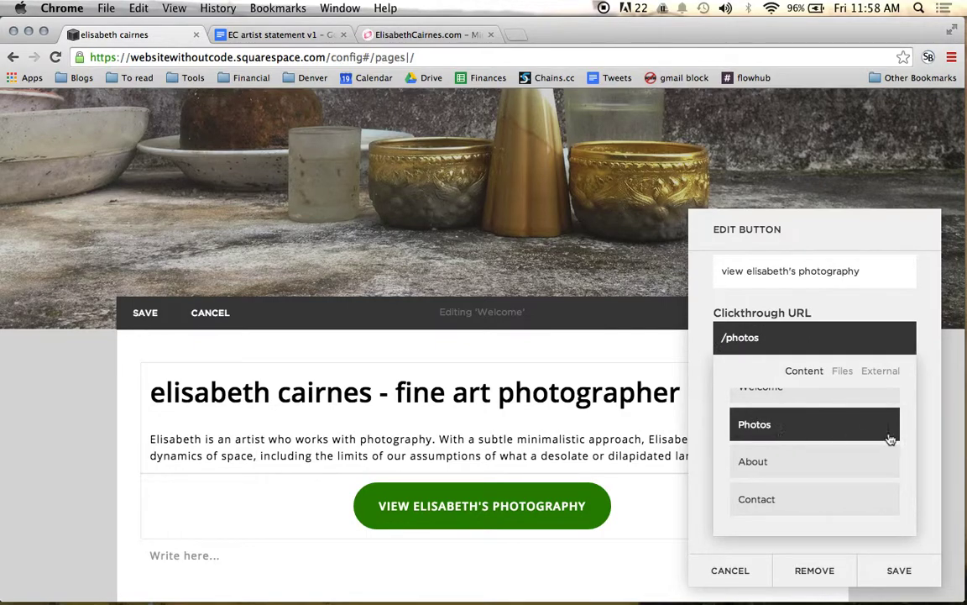
scroll(932, 442, "down", 3)
- Left-align the button, then save the button and the Welcome page edits
left_click(865, 536)
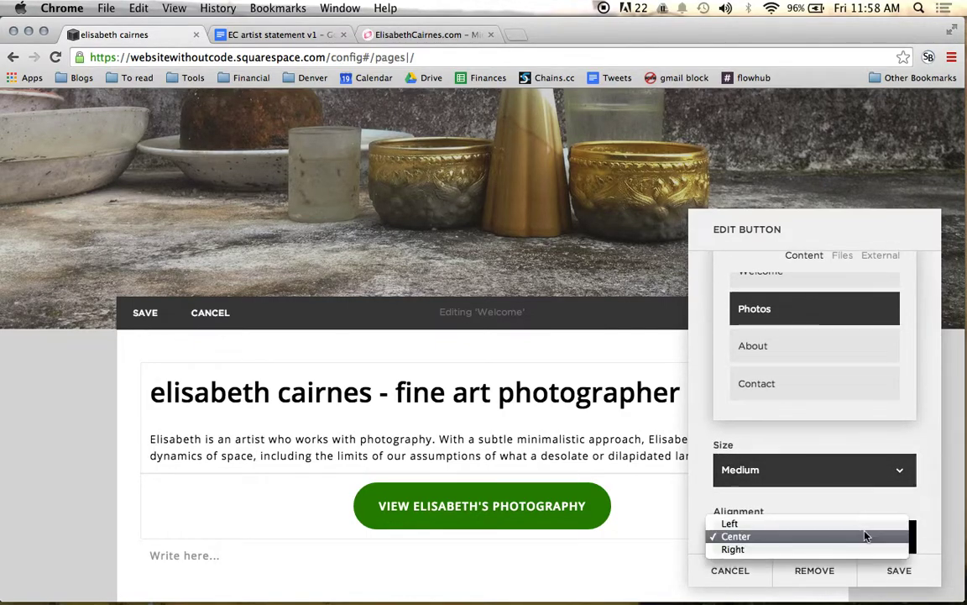
left_click(865, 522)
left_click(899, 572)
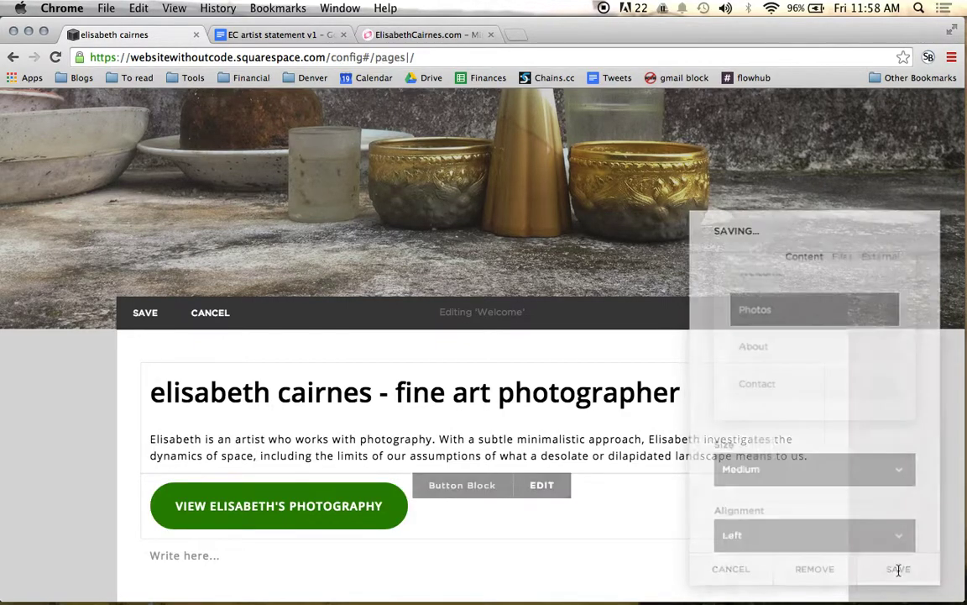
left_click(143, 312)
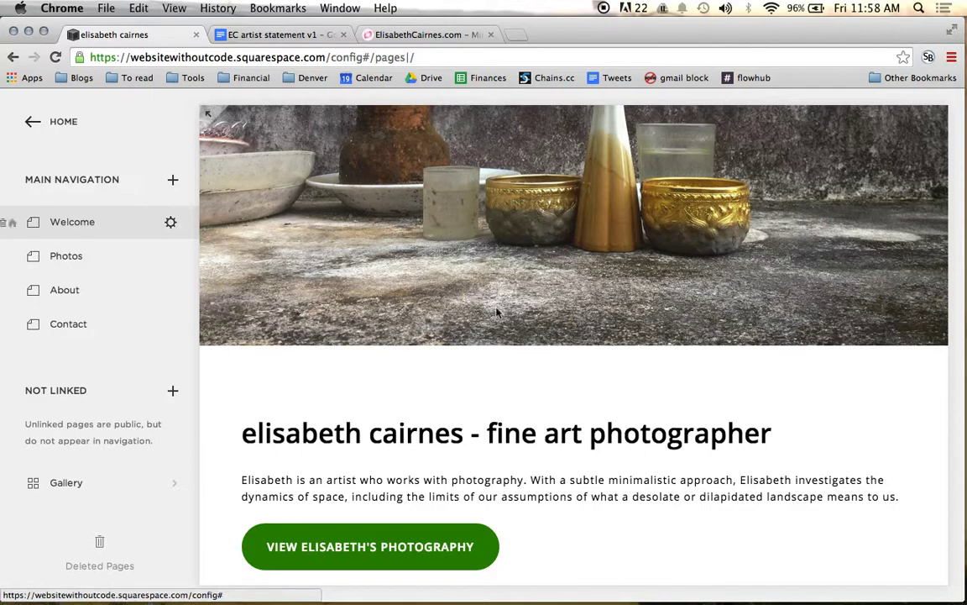
left_click(147, 222)
- Remove the Welcome page's current thumbnail image and start adding a replacement file
scroll(495, 312, "up", 1)
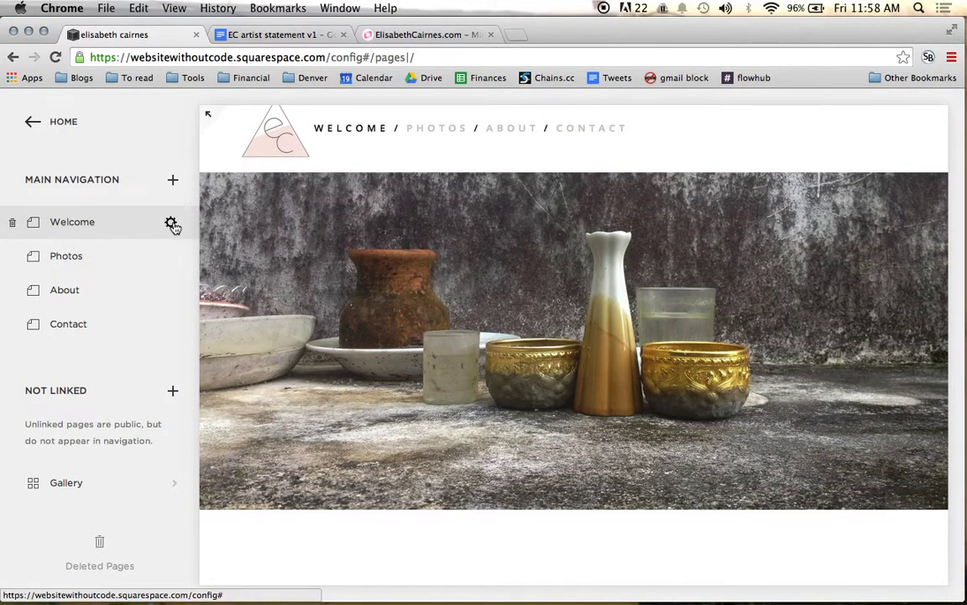
left_click(171, 224)
scroll(719, 258, "down", 10)
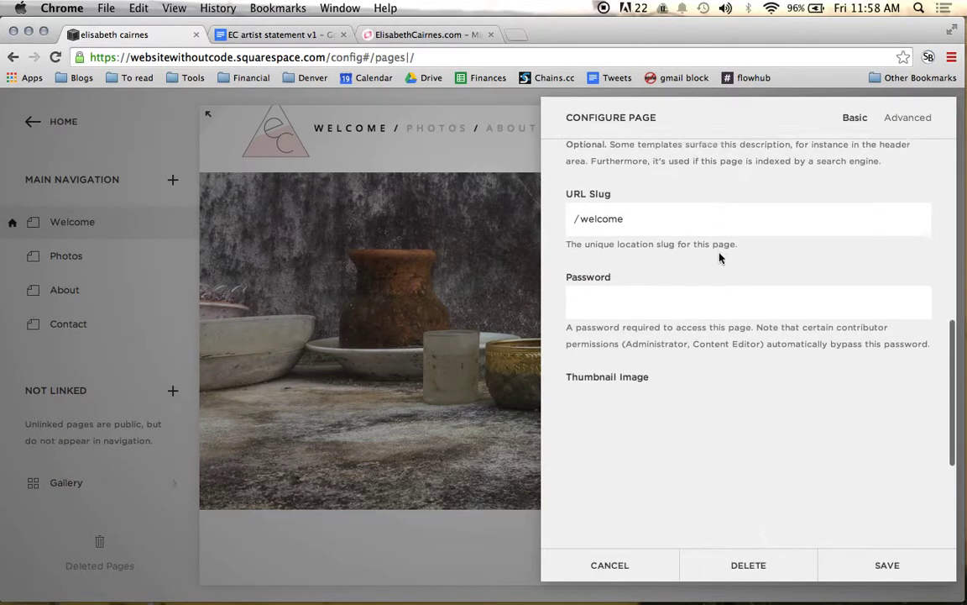
left_click(842, 375)
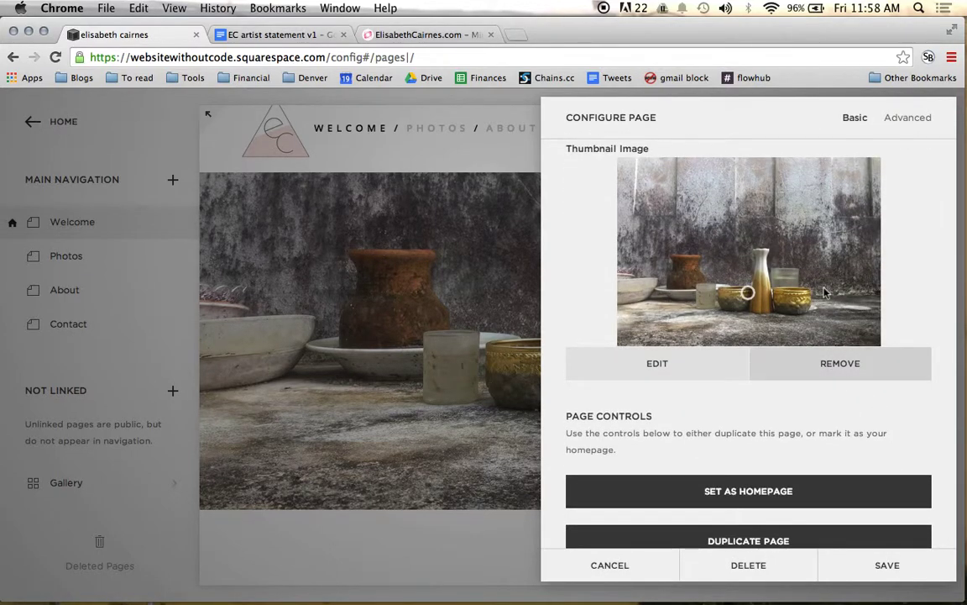
left_click(833, 363)
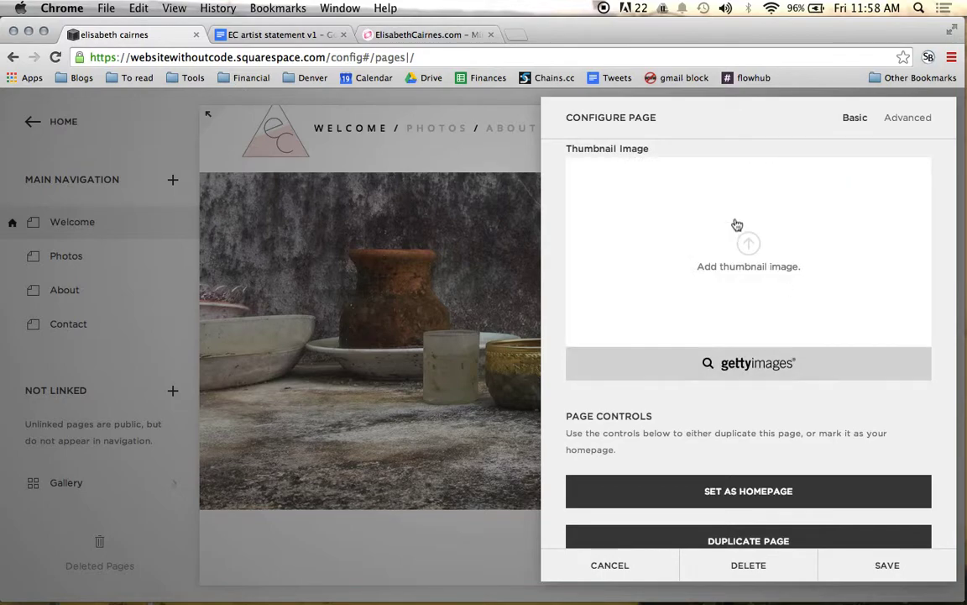
left_click(766, 257)
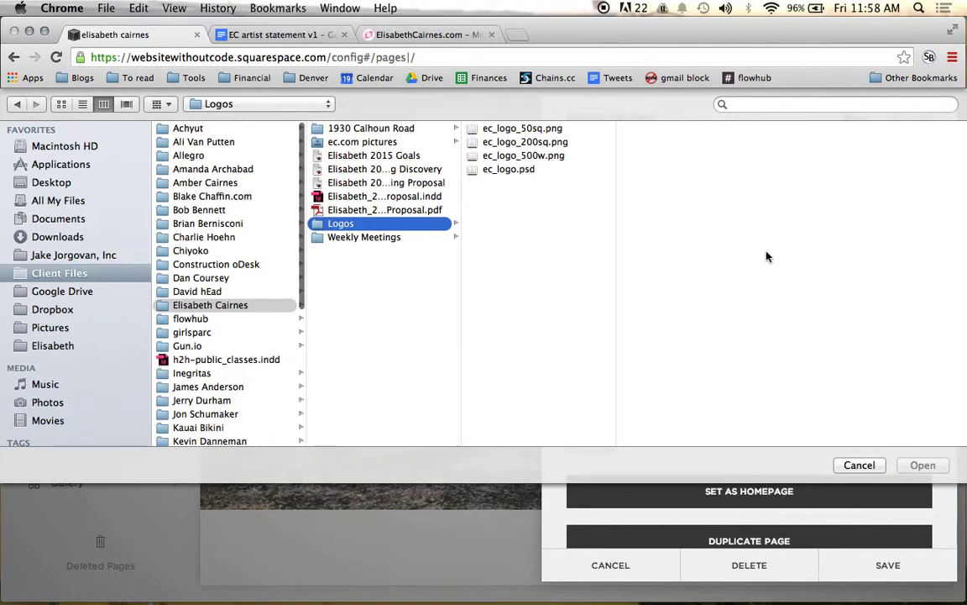
- Upload Still_Life.jpg from ec.com pictures > Keepers > Compressed as the thumbnail and save
left_click(440, 145)
key("Right")
key("Right")
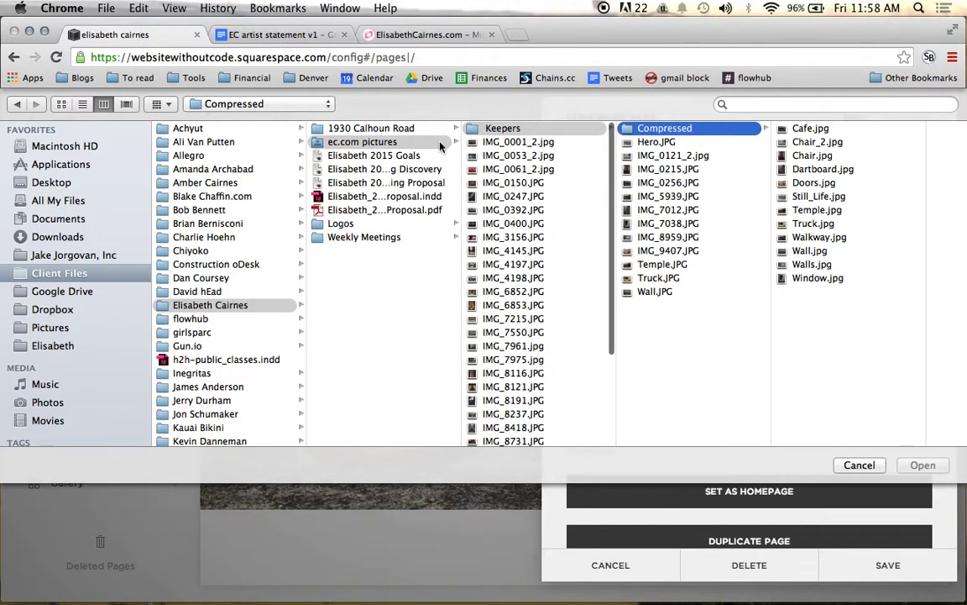
key("Right")
key("Down")
key("Down")
key("Down")
key("Down")
key("Down")
key("Down")
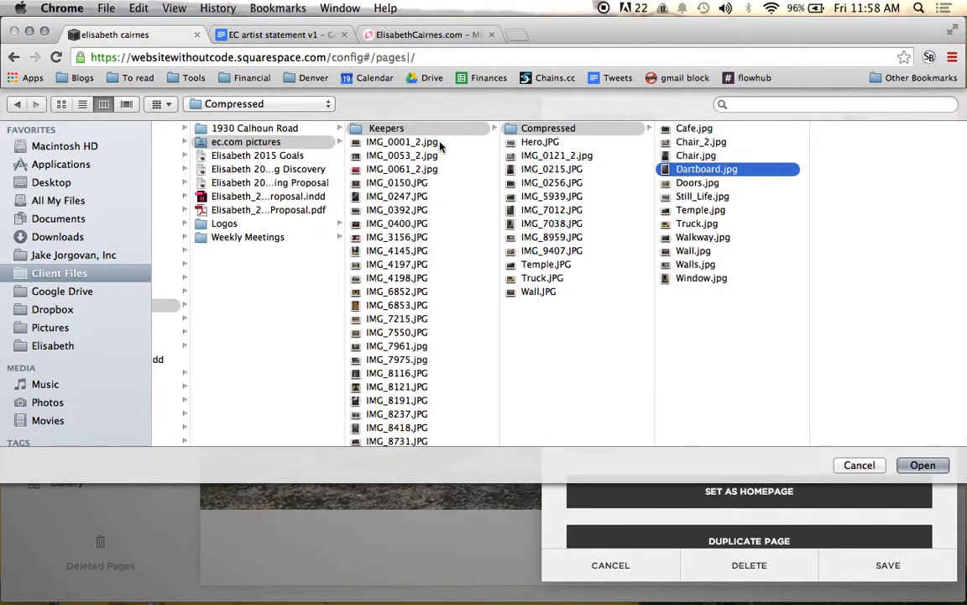
key("Up")
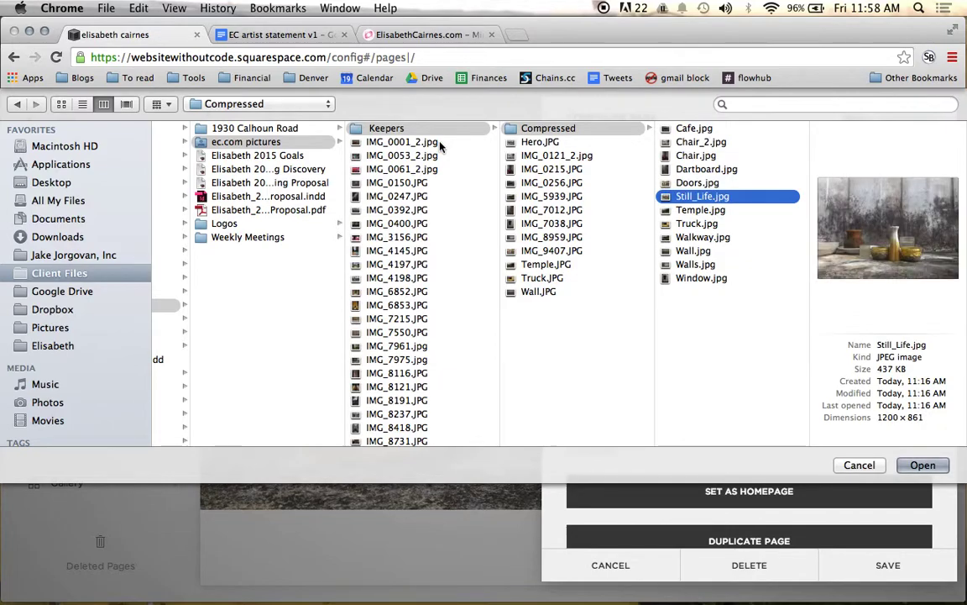
key("Return")
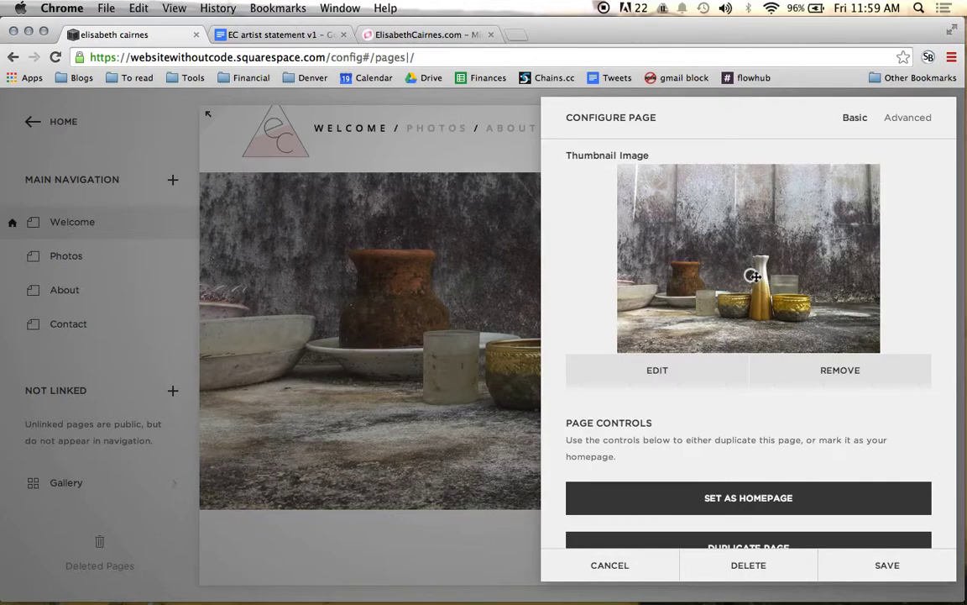
left_click(890, 561)
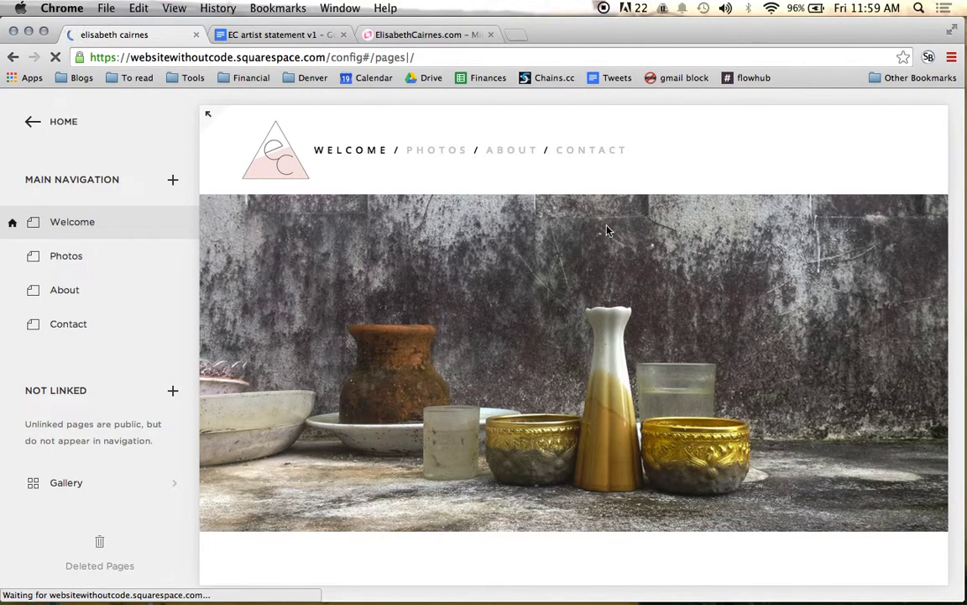
- Scroll the Welcome page preview to check the still-life banner, heading, statement and button
scroll(608, 231, "down", 5)
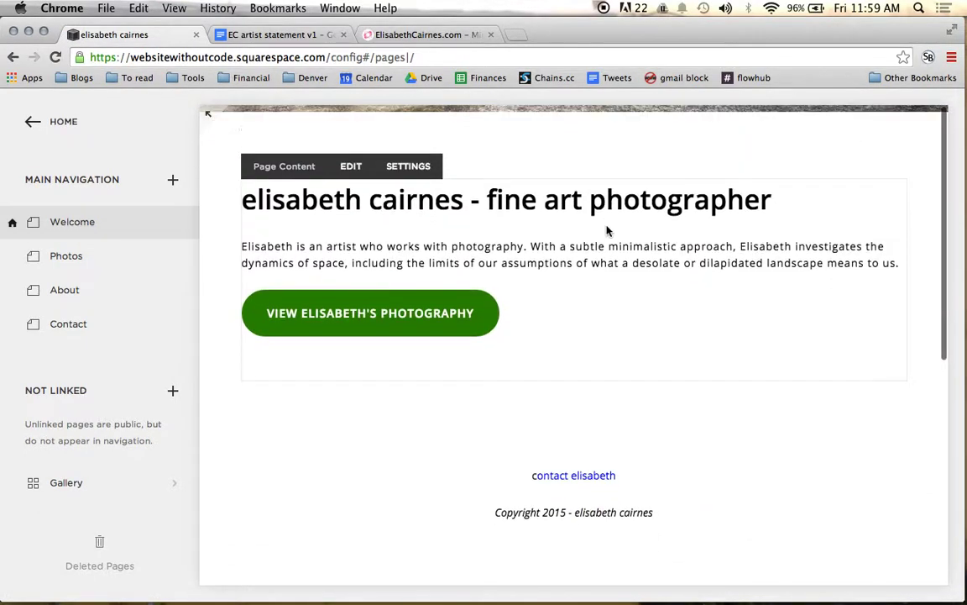
scroll(608, 231, "up", 10)
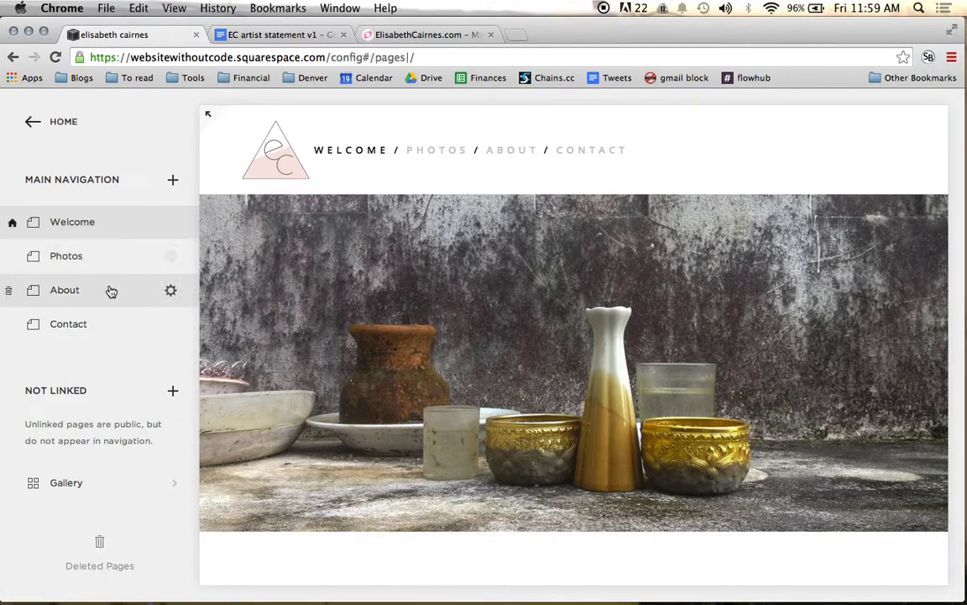
scroll(462, 376, "down", 5)
scroll(462, 377, "down", 3)
scroll(464, 386, "up", 6)
scroll(462, 381, "down", 4)
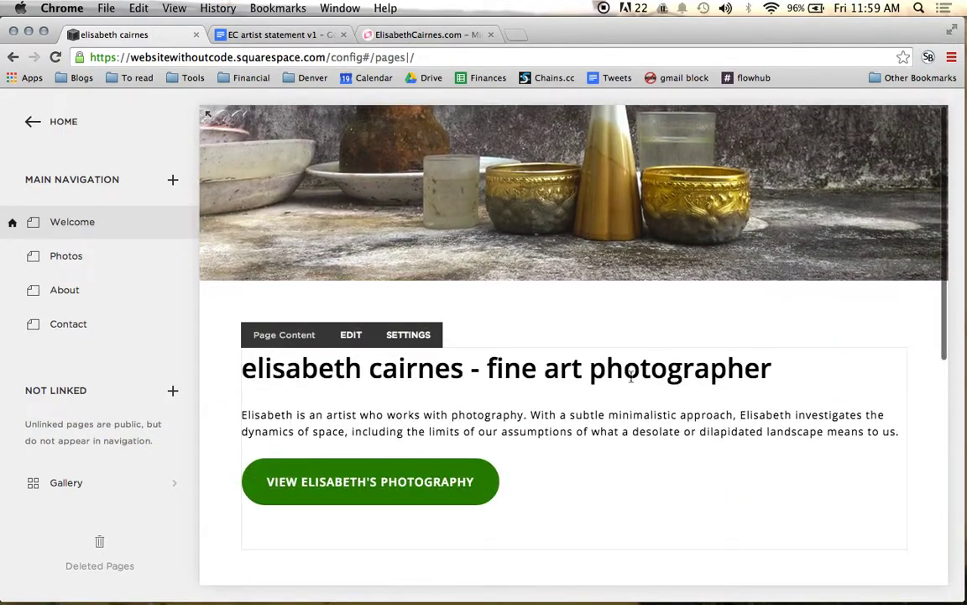